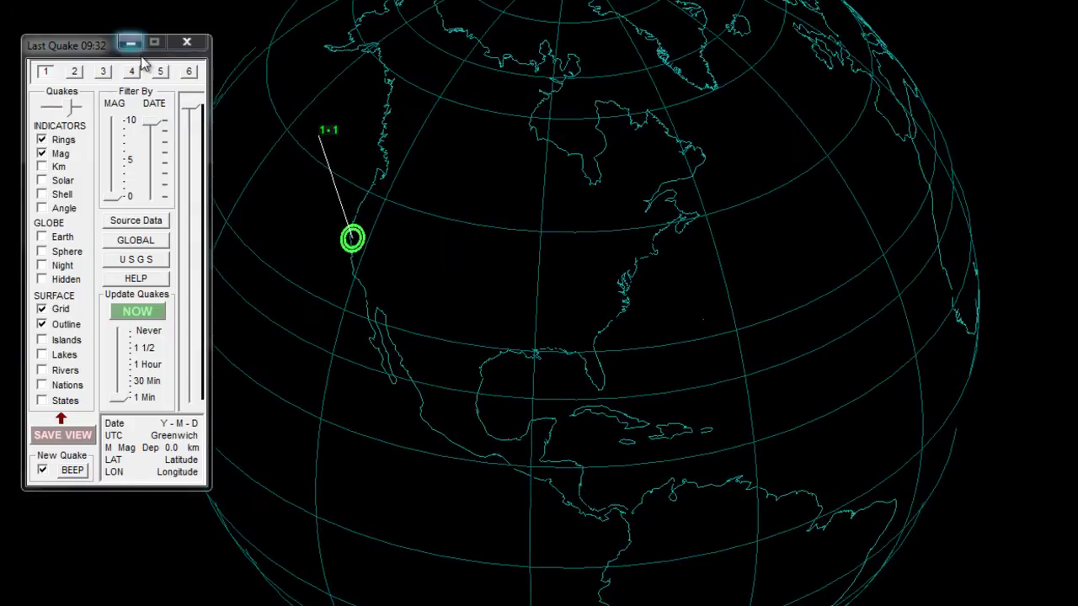
Step: Rotate the globe and zoom in on the small 1.1 quake off California
{"action": "left_click_drag", "start_coordinate": [661, 268], "coordinate": [840, 272]}
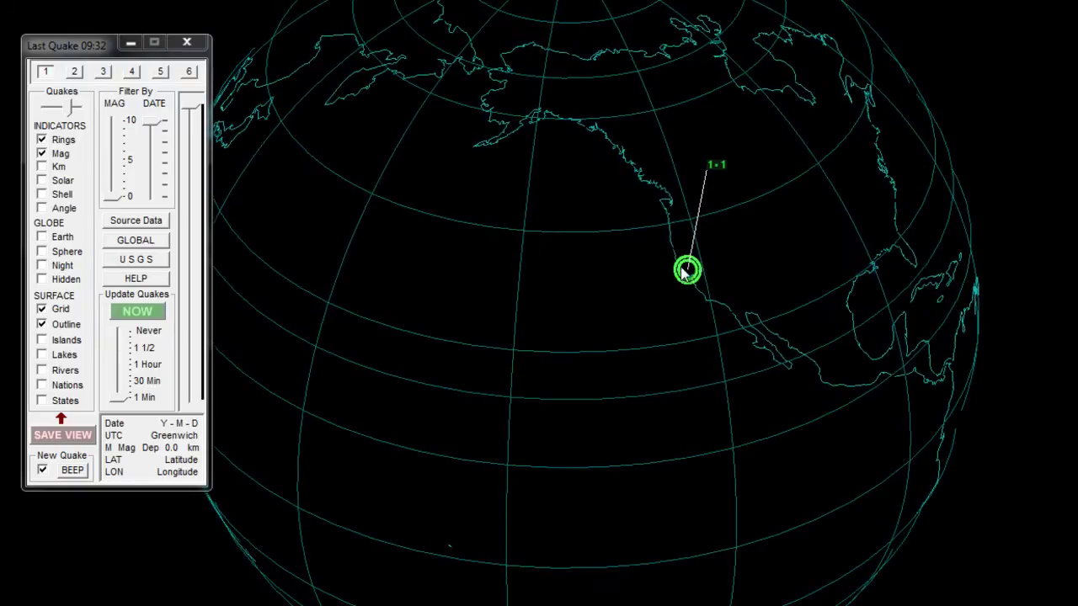
{"action": "scroll", "coordinate": [726, 270], "scroll_direction": "up", "scroll_amount": 2}
{"action": "scroll", "coordinate": [726, 270], "scroll_direction": "up", "scroll_amount": 3}
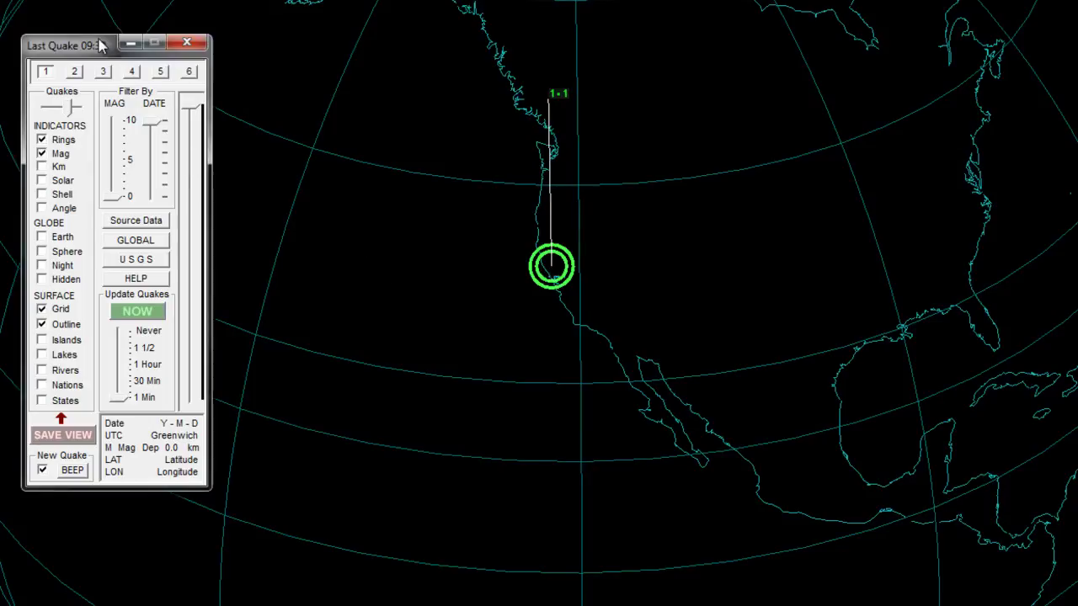
Step: Reposition the Last Quake panel and try the magnitude filter, which stays at 0
{"action": "left_click_drag", "start_coordinate": [104, 46], "coordinate": [344, 72]}
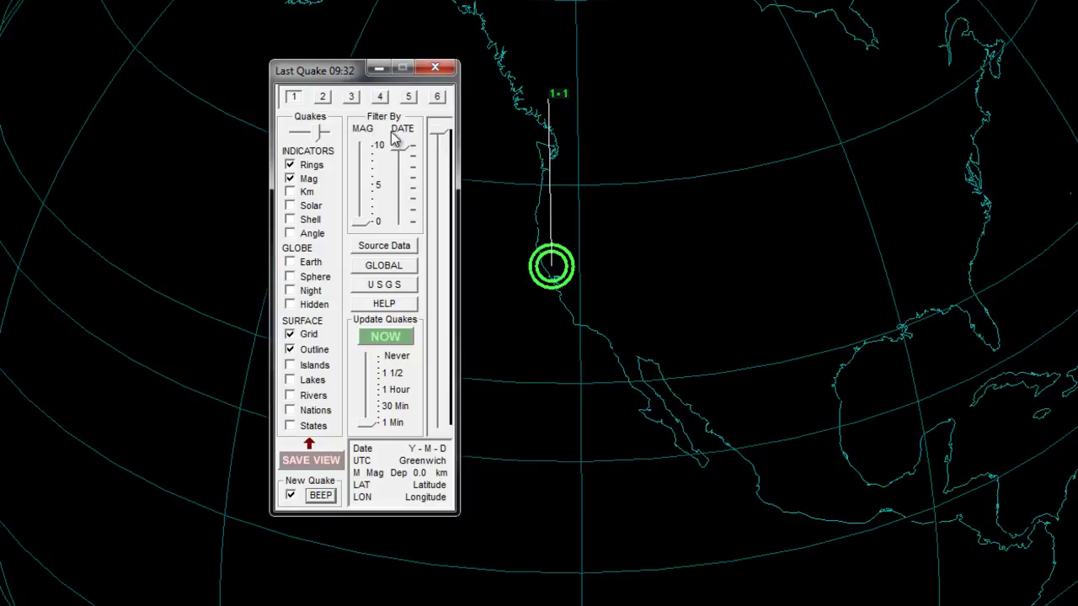
{"action": "left_click_drag", "start_coordinate": [361, 220], "coordinate": [366, 243]}
{"action": "left_click_drag", "start_coordinate": [333, 77], "coordinate": [205, 72]}
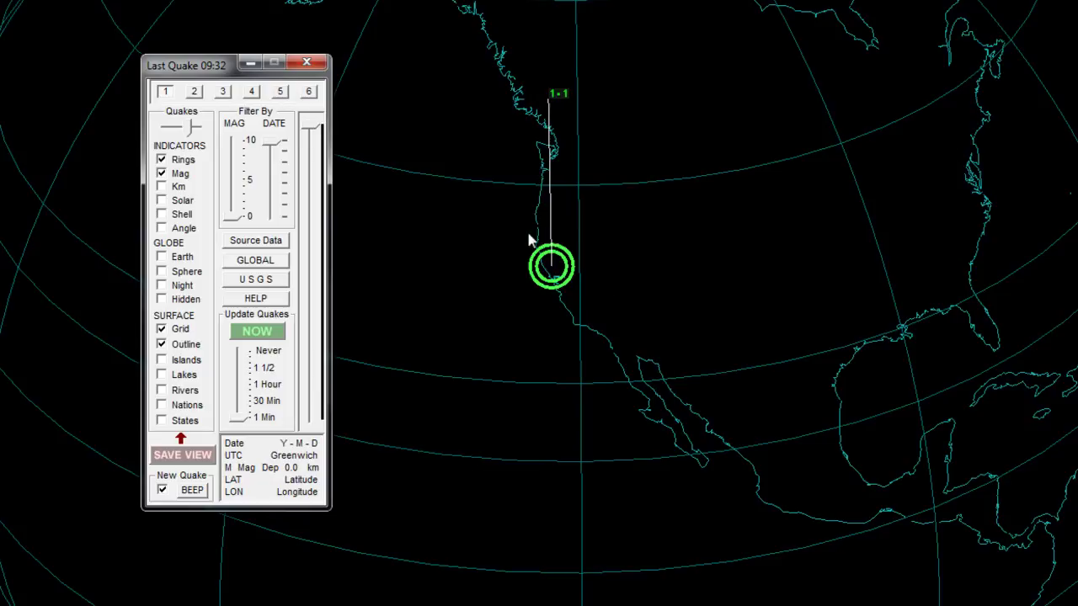
Step: Extend the date range, raise the magnitude filter to about 4.5, and turn to the 7.3 Andaman quake
{"action": "left_click", "coordinate": [275, 149]}
{"action": "left_click_drag", "start_coordinate": [275, 149], "coordinate": [275, 155]}
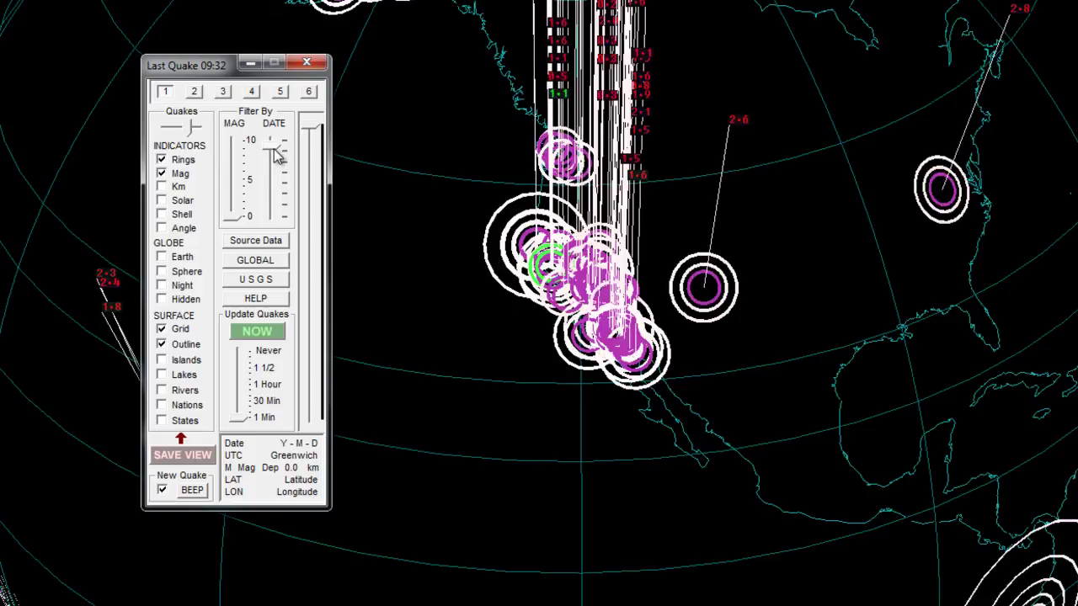
{"action": "left_click_drag", "start_coordinate": [275, 154], "coordinate": [276, 161]}
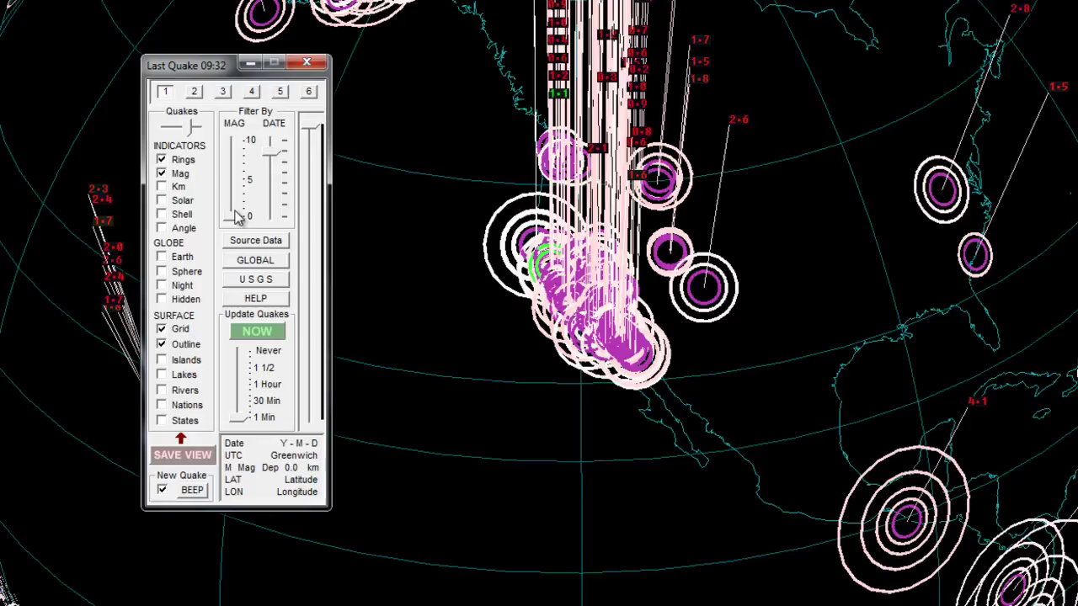
{"action": "left_click_drag", "start_coordinate": [238, 217], "coordinate": [244, 187]}
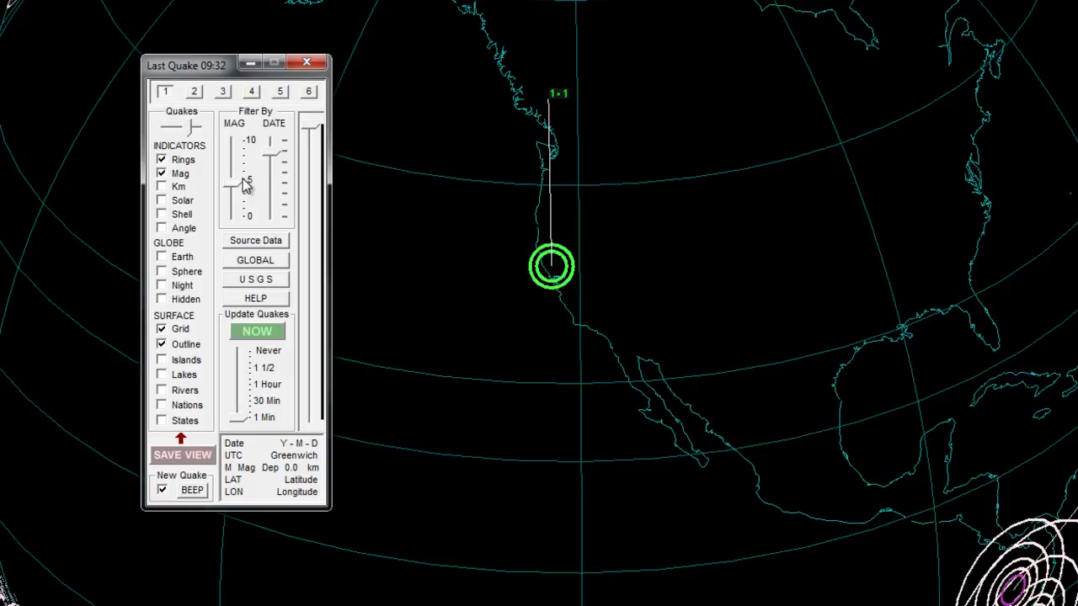
{"action": "left_click_drag", "start_coordinate": [469, 380], "coordinate": [862, 317]}
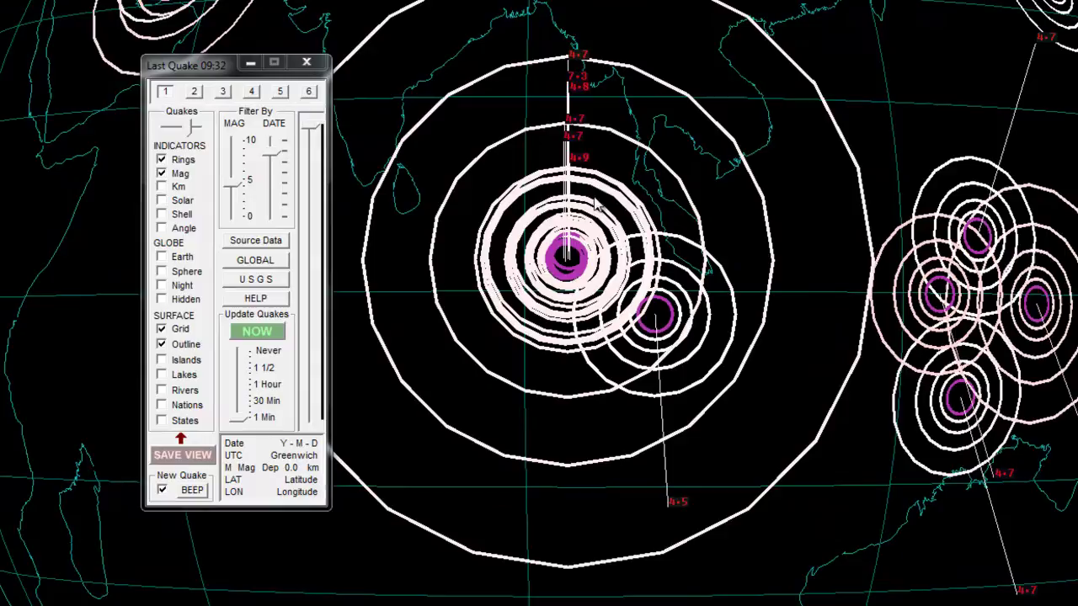
Step: Raise the magnitude filter to about 7, shift the panel left, and turn the globe back to North America
{"action": "left_click_drag", "start_coordinate": [233, 185], "coordinate": [240, 171]}
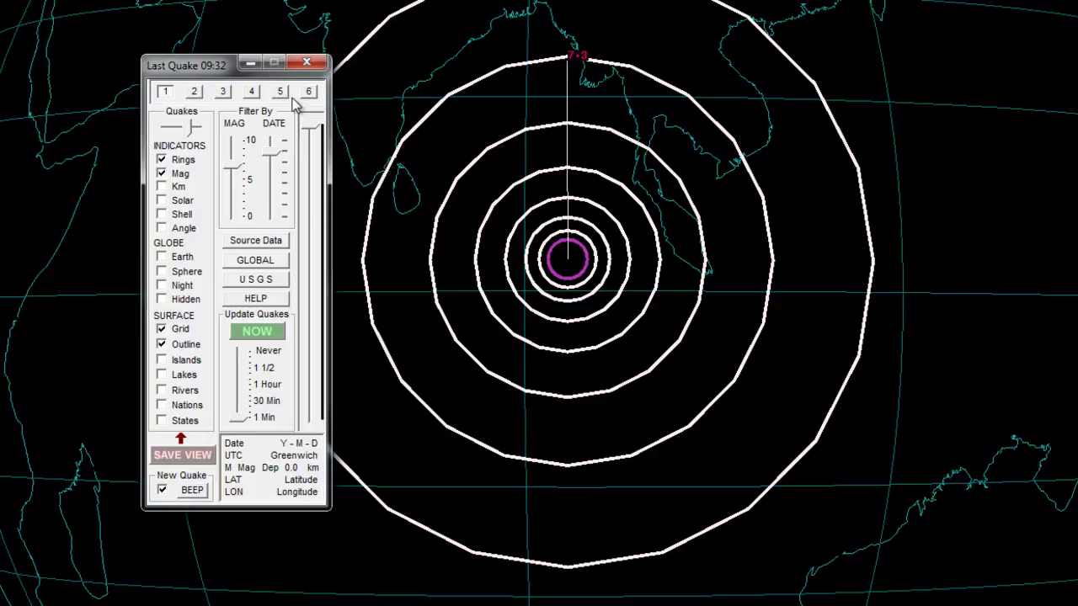
{"action": "left_click_drag", "start_coordinate": [205, 66], "coordinate": [96, 73]}
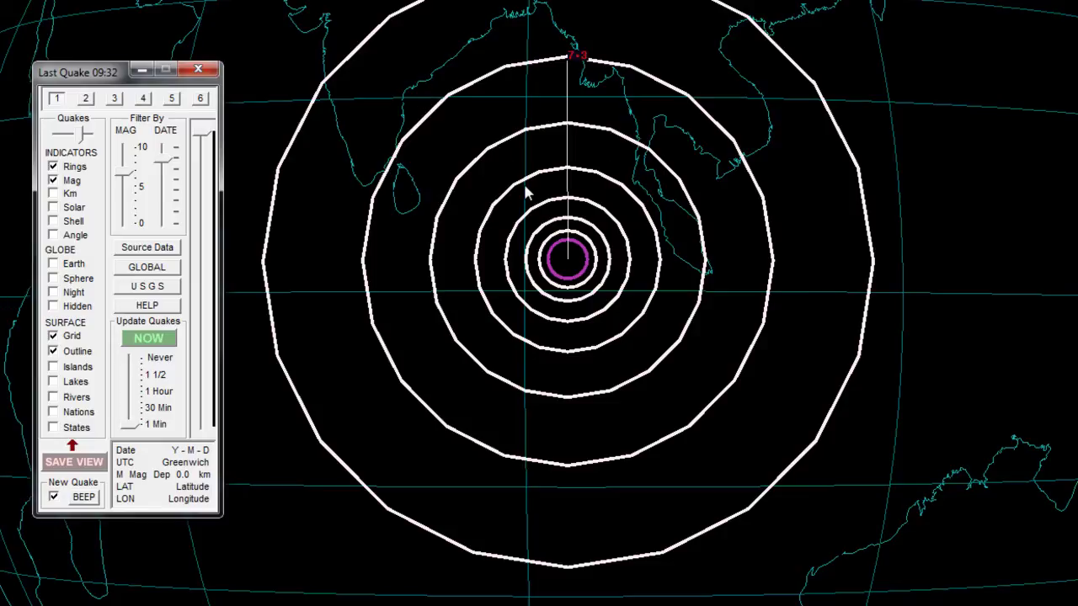
{"action": "scroll", "coordinate": [520, 224], "scroll_direction": "up", "scroll_amount": 3}
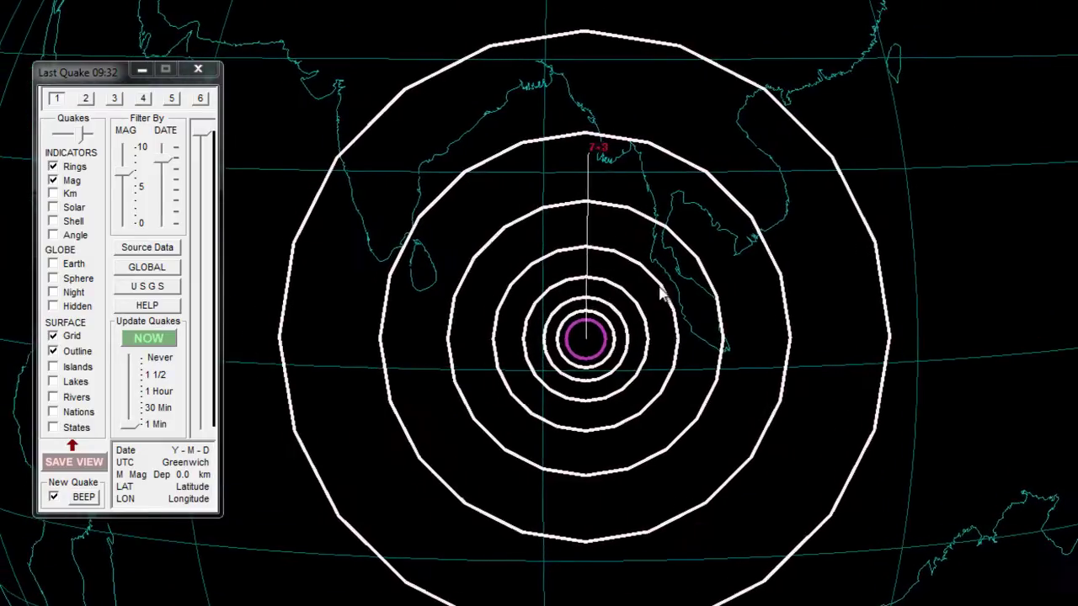
{"action": "scroll", "coordinate": [623, 290], "scroll_direction": "down", "scroll_amount": 2}
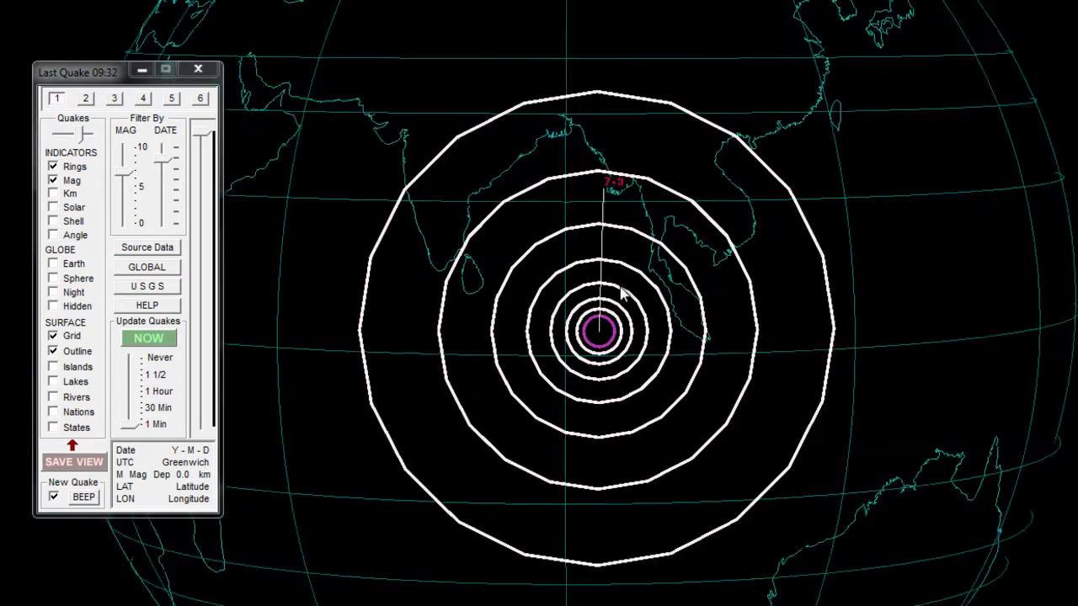
{"action": "scroll", "coordinate": [620, 290], "scroll_direction": "down", "scroll_amount": 3}
{"action": "scroll", "coordinate": [558, 312], "scroll_direction": "up", "scroll_amount": 1}
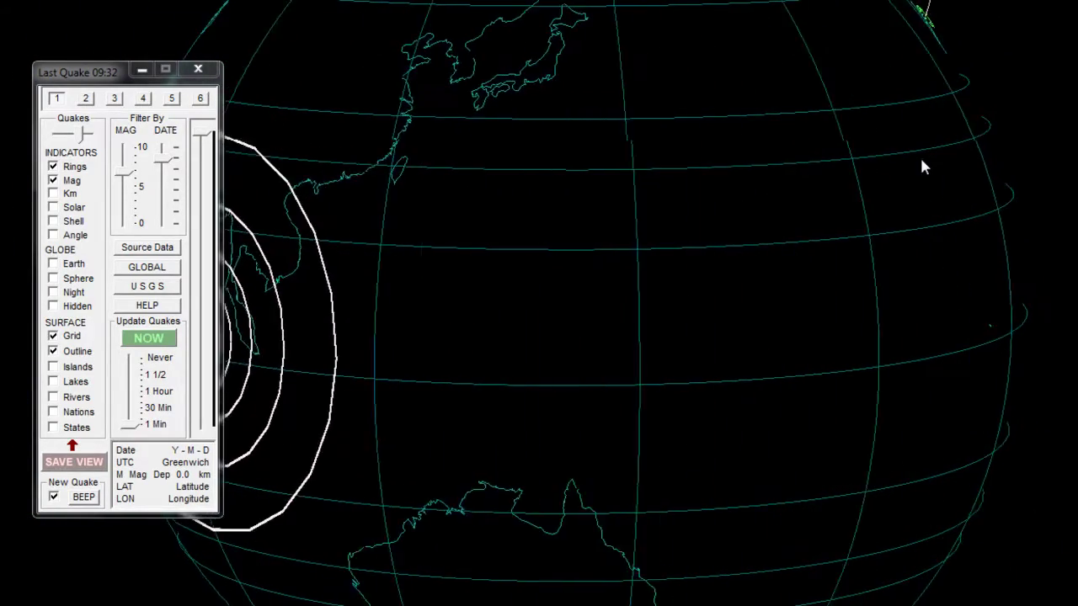
{"action": "left_click_drag", "start_coordinate": [933, 153], "coordinate": [390, 322]}
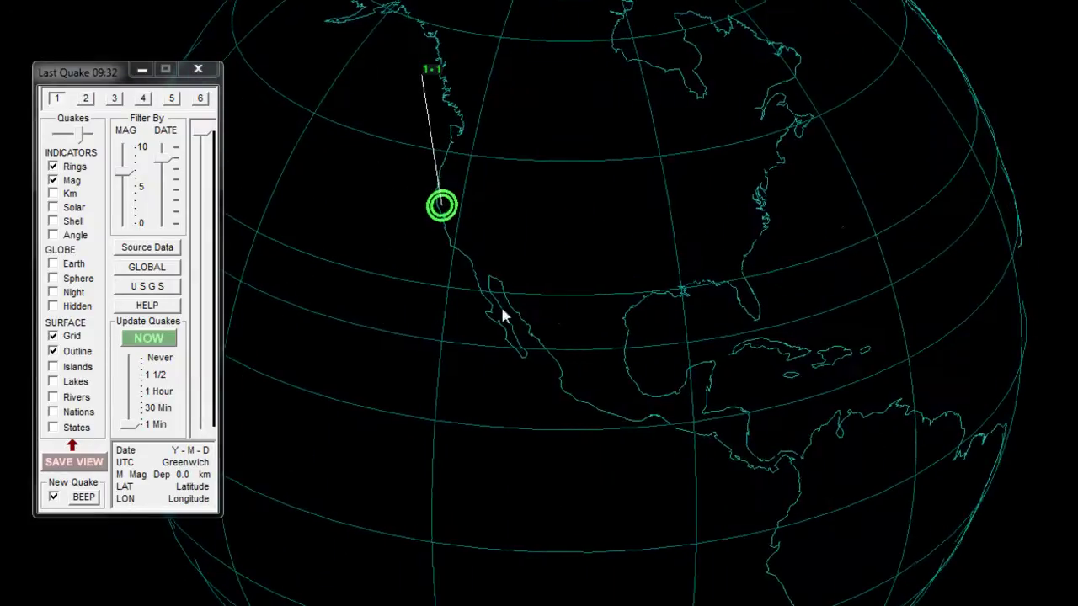
Step: Nudge the Last Quake panel right and drag the magnitude filter down to 0
{"action": "left_click_drag", "start_coordinate": [102, 79], "coordinate": [153, 73]}
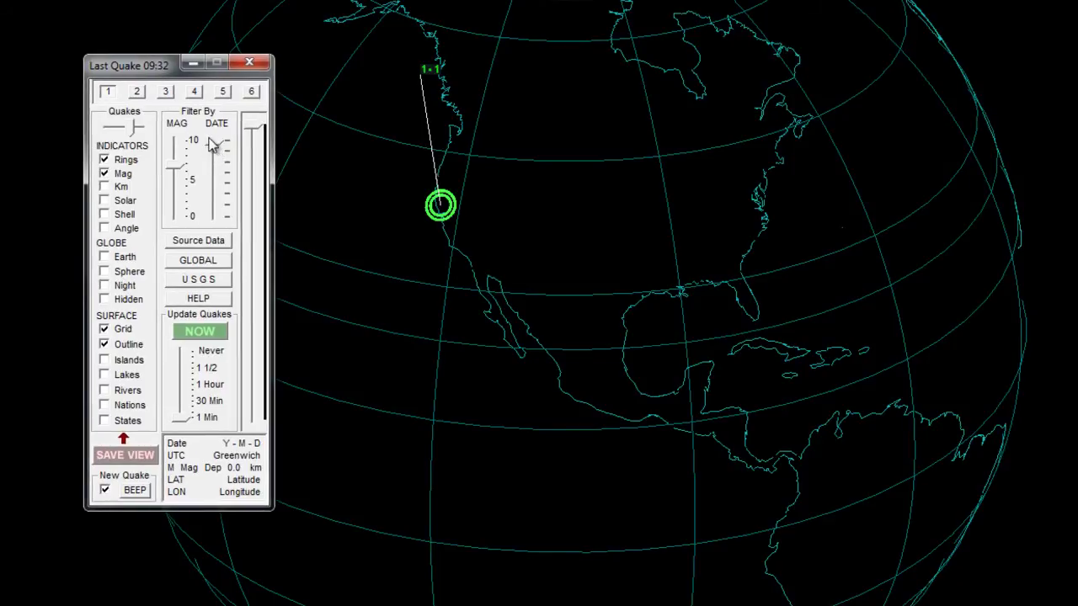
{"action": "left_click_drag", "start_coordinate": [178, 170], "coordinate": [181, 263]}
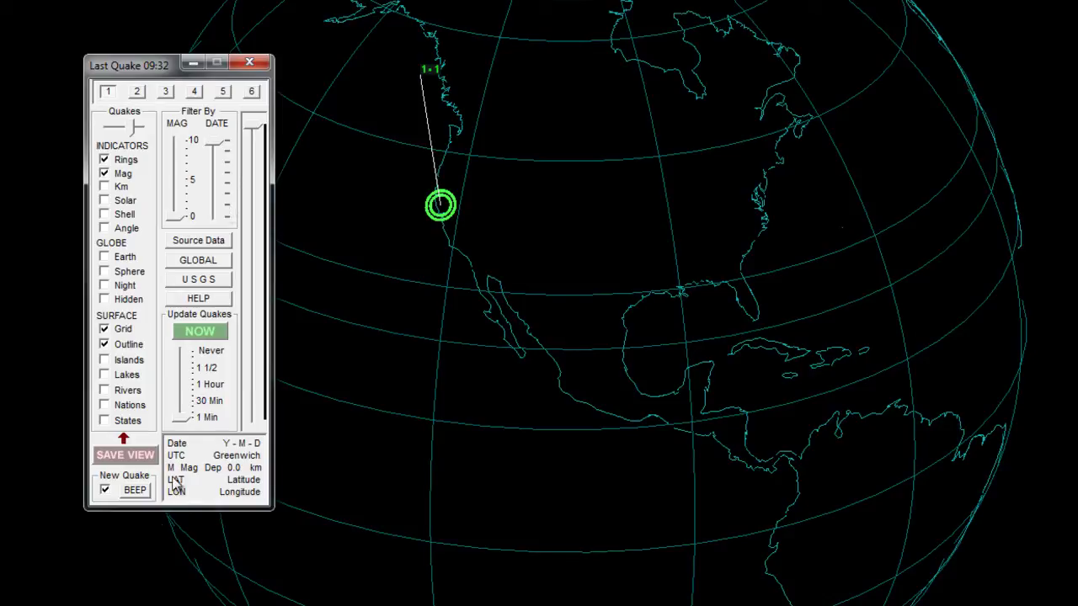
{"action": "left_click", "coordinate": [192, 241]}
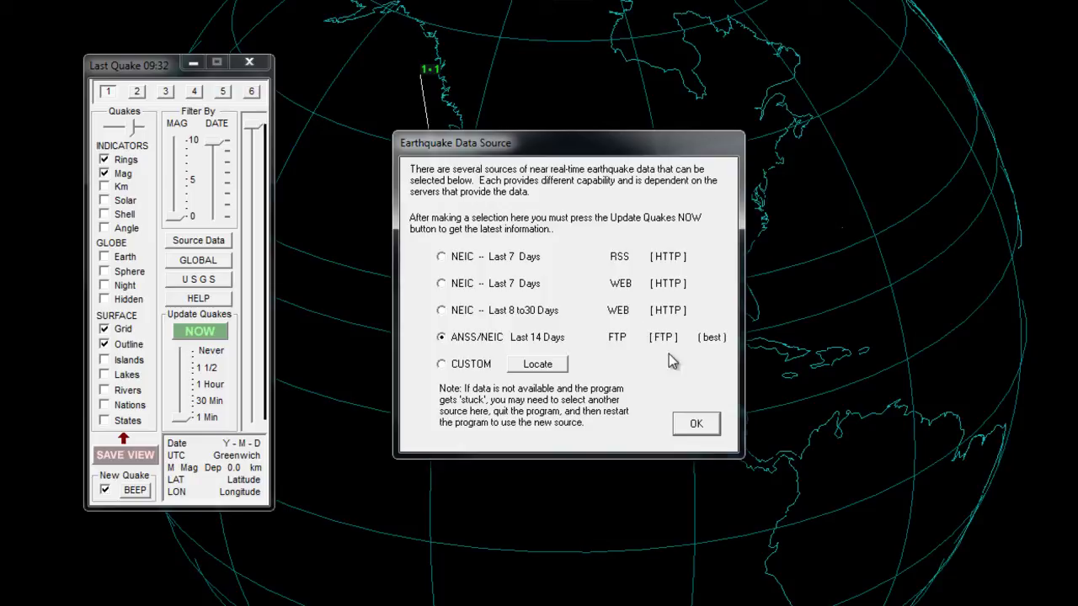
{"action": "left_click", "coordinate": [697, 425]}
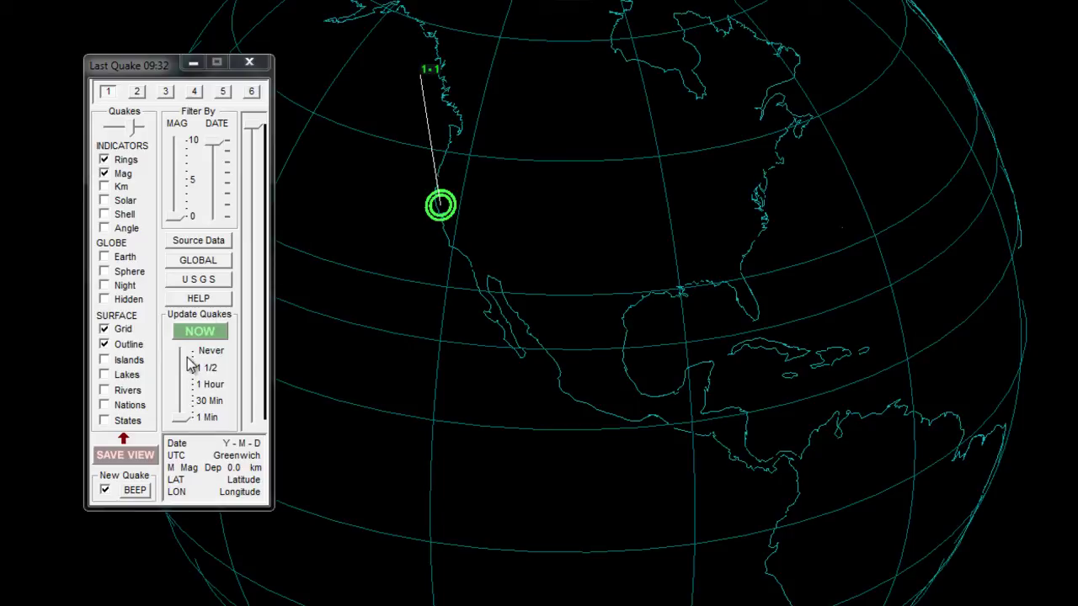
Step: Adjust the automatic update setting, test the alert sound, and bring the E:\Sounds window over the globe
{"action": "left_click_drag", "start_coordinate": [183, 417], "coordinate": [183, 377]}
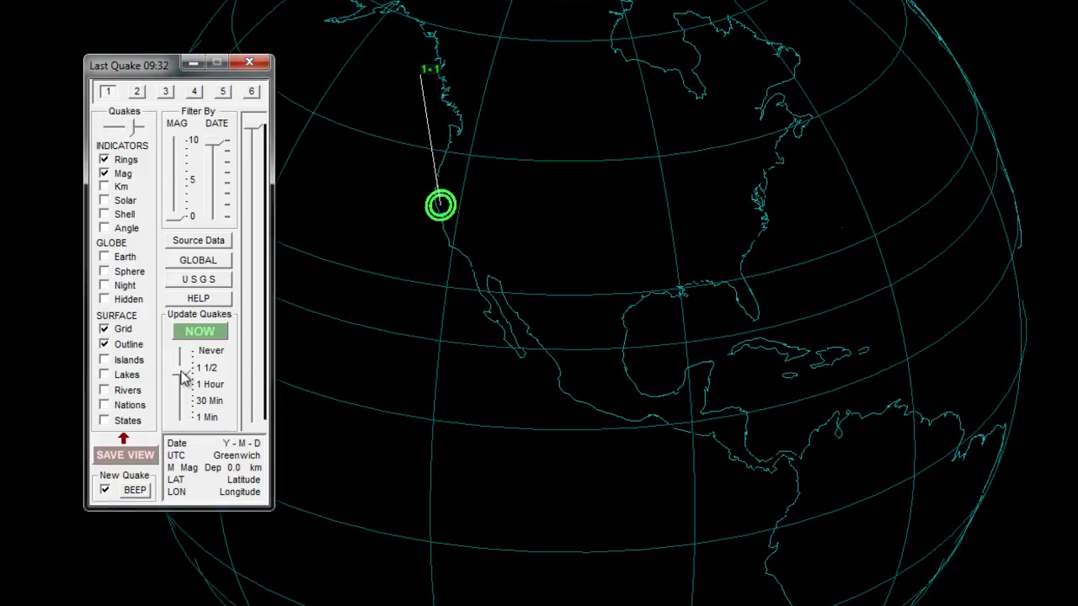
{"action": "left_click_drag", "start_coordinate": [182, 378], "coordinate": [177, 419]}
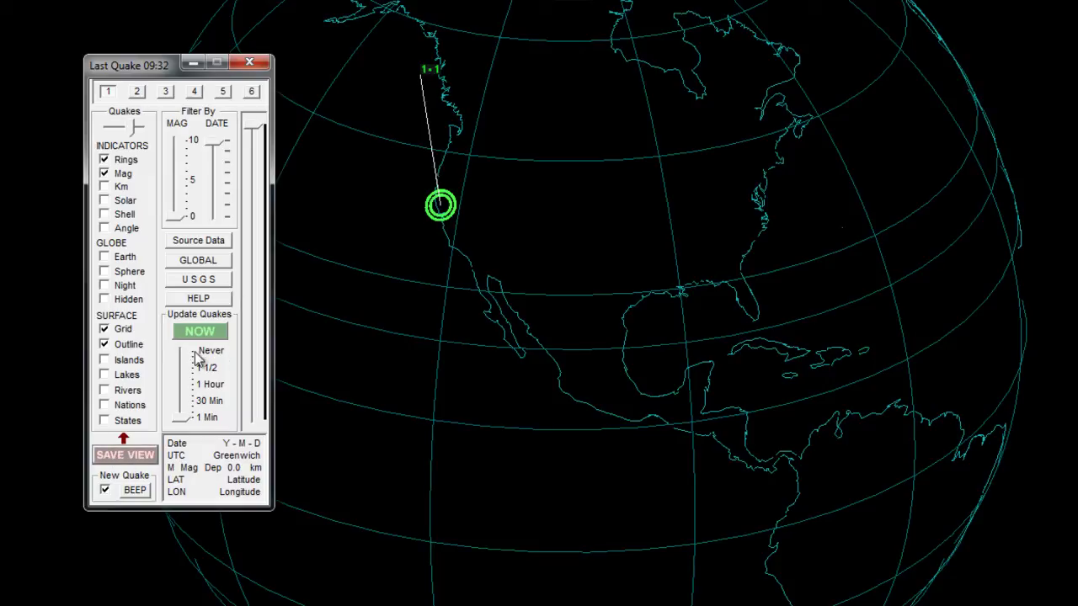
{"action": "left_click", "coordinate": [133, 491]}
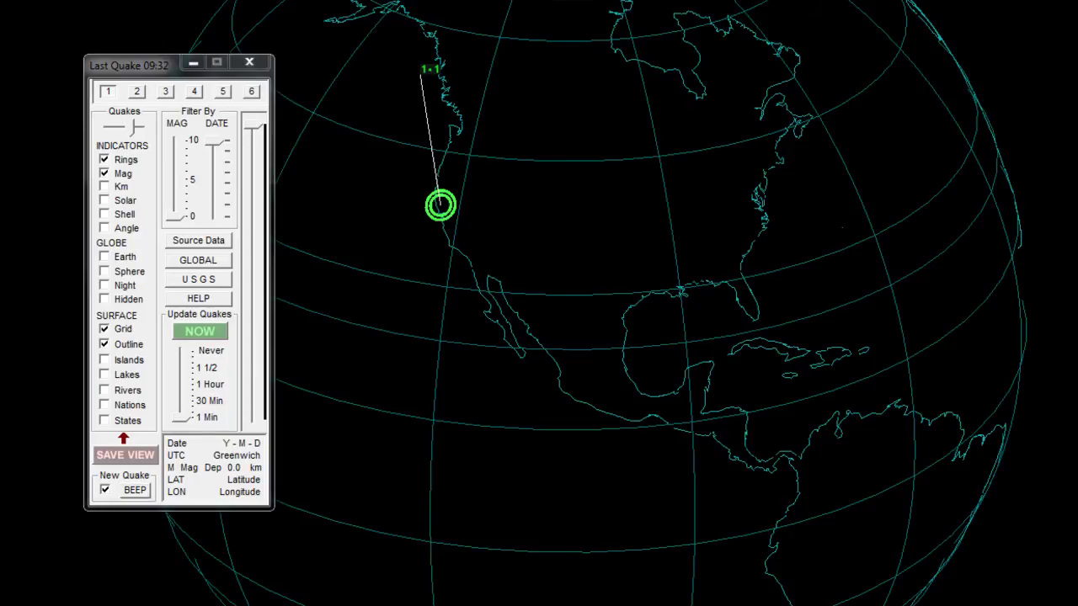
{"action": "left_click_drag", "start_coordinate": [1077, 253], "coordinate": [460, 63]}
Step: Place the Sounds folder and the Earthquake3D program folder windows side by side
{"action": "left_click_drag", "start_coordinate": [539, 57], "coordinate": [232, 57]}
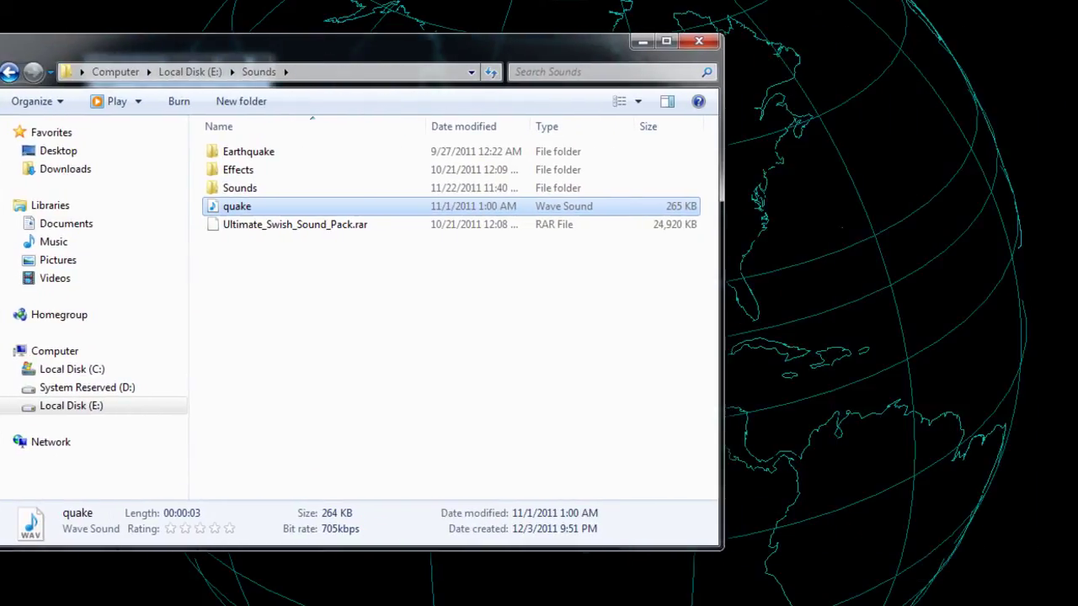
{"action": "left_click_drag", "start_coordinate": [1077, 202], "coordinate": [427, 49]}
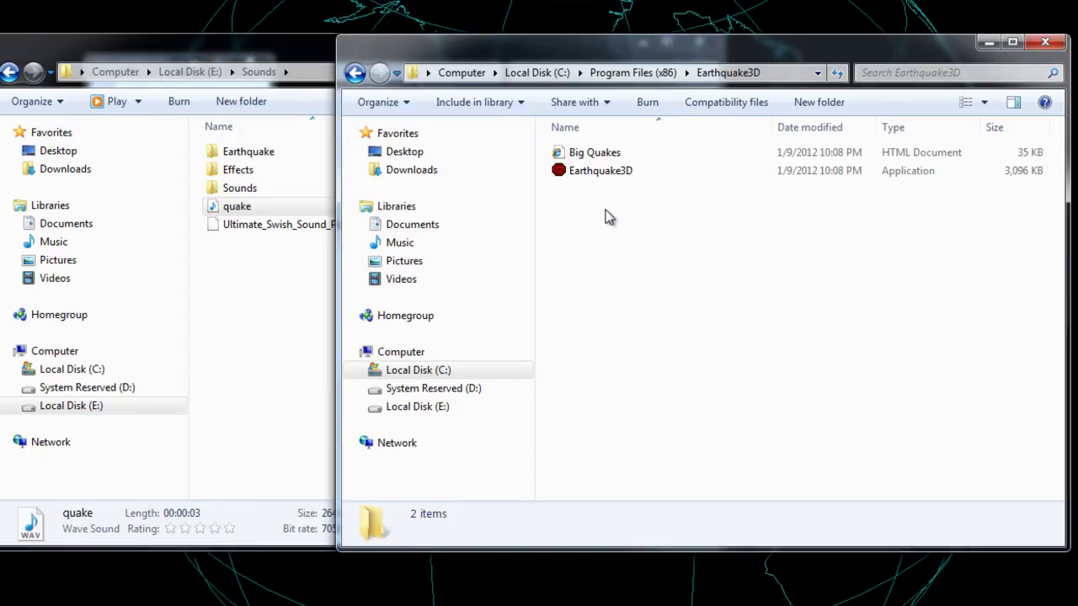
{"action": "left_click", "coordinate": [239, 65]}
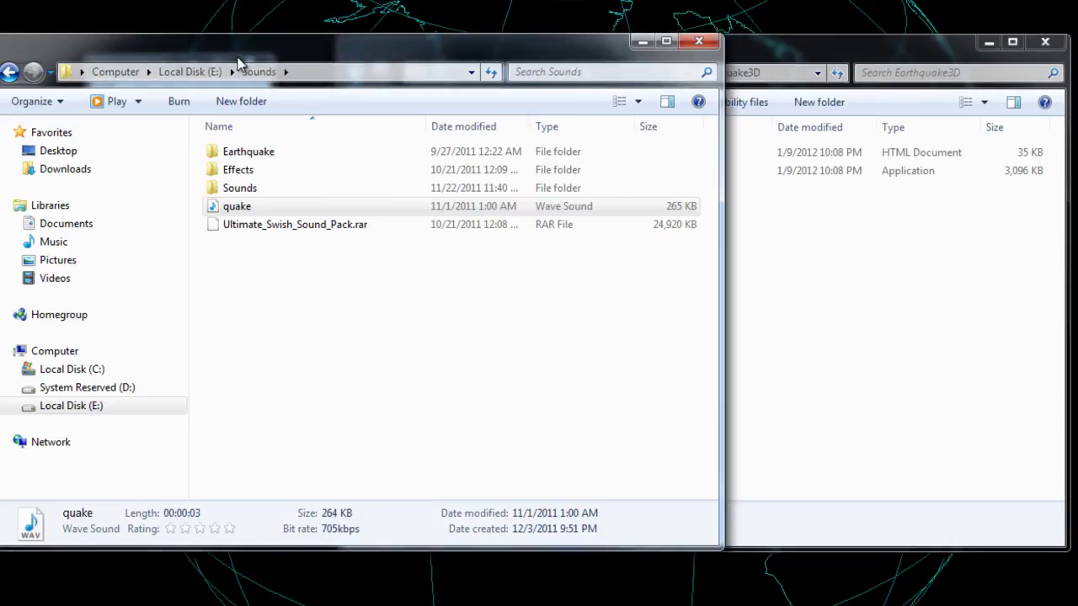
Step: Copy quake.wav into the Earthquake3D folder, approve the admin prompt, and close the folder window
{"action": "left_click", "coordinate": [277, 211]}
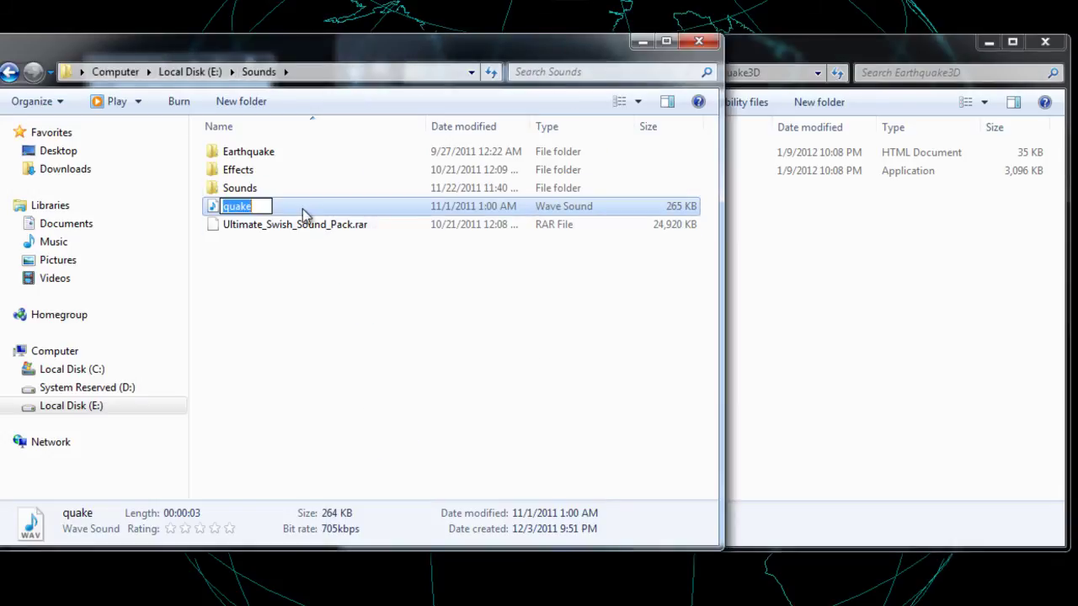
{"action": "left_click", "coordinate": [339, 206]}
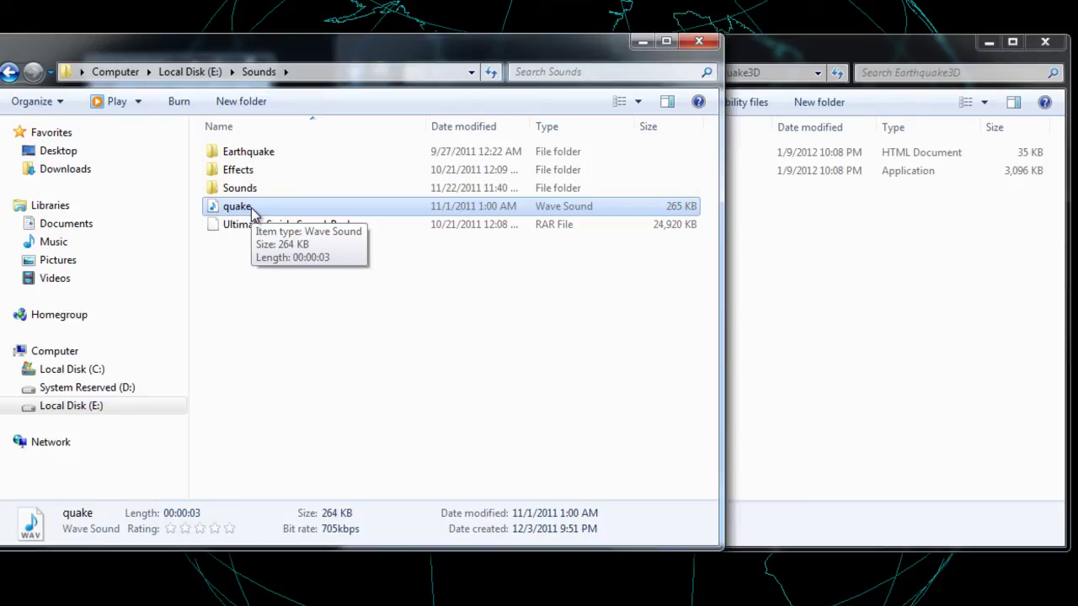
{"action": "left_click_drag", "start_coordinate": [251, 207], "coordinate": [823, 325]}
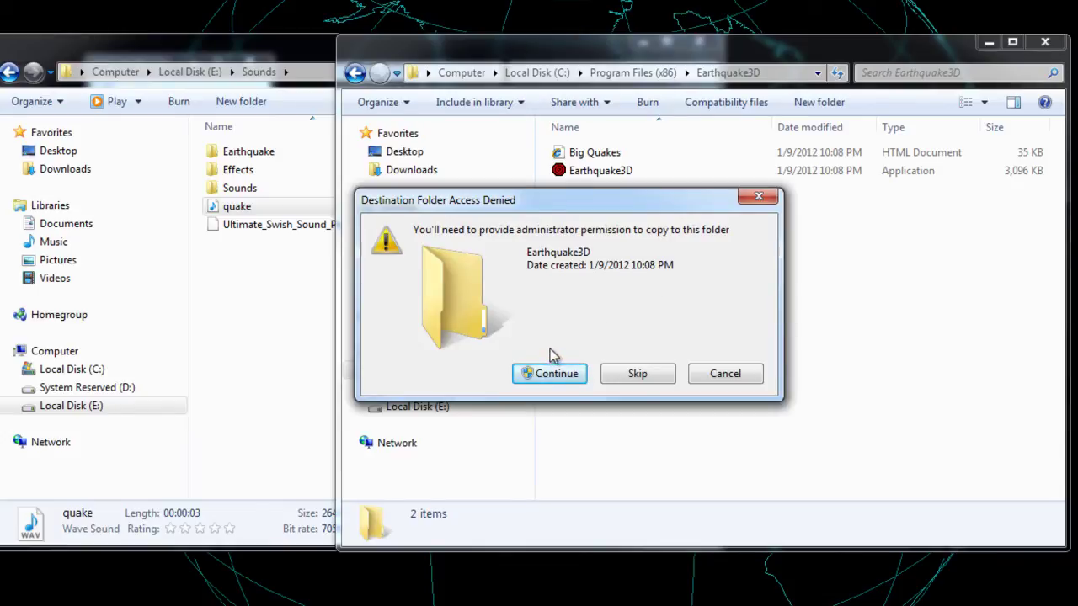
{"action": "left_click", "coordinate": [551, 381]}
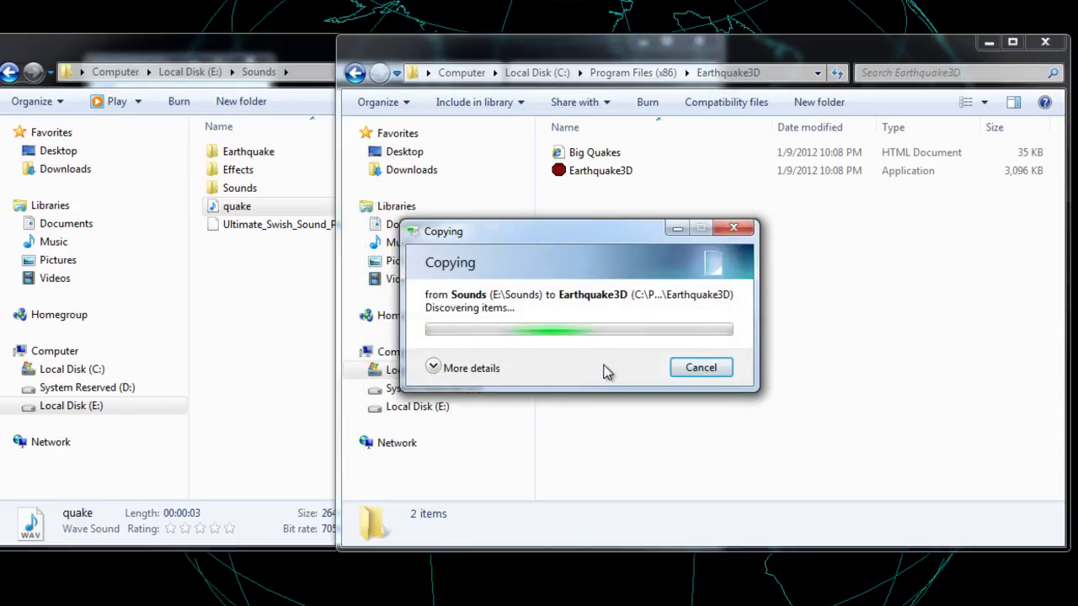
{"action": "left_click", "coordinate": [1044, 44]}
{"action": "left_click", "coordinate": [698, 52]}
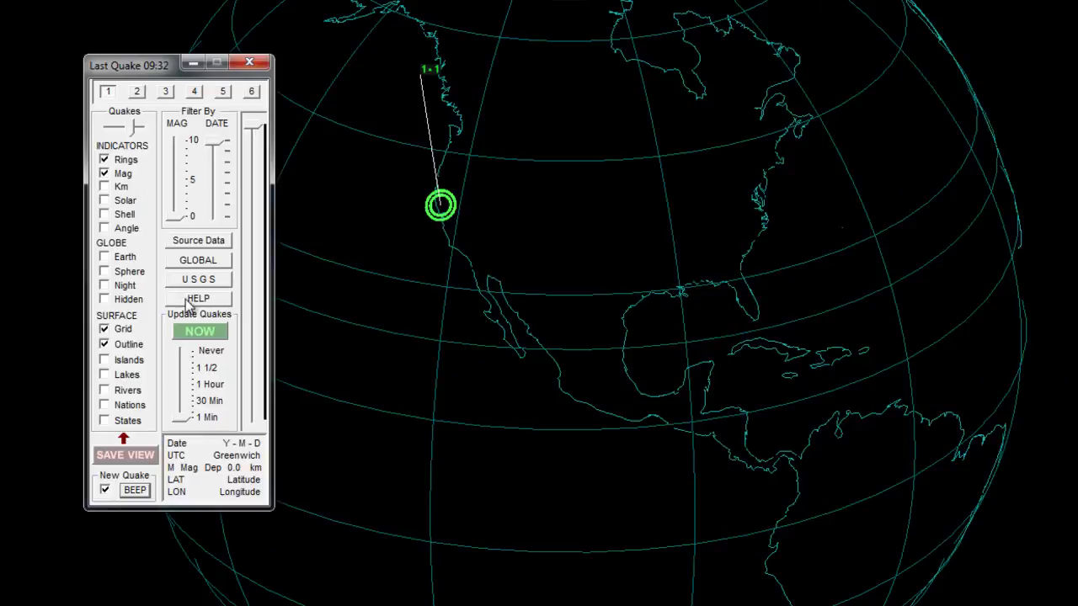
{"action": "left_click", "coordinate": [131, 494]}
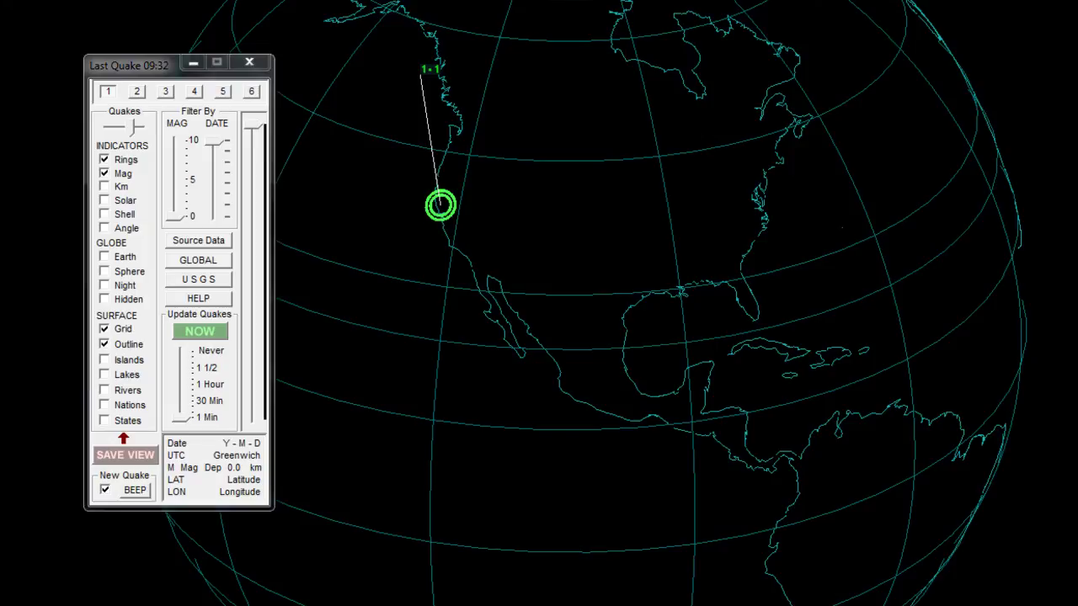
{"action": "left_click_drag", "start_coordinate": [0, 143], "coordinate": [240, 161]}
Step: Maximize the browser and read down the wolton.net/quake.html page through the edition details
{"action": "double_click", "coordinate": [239, 161]}
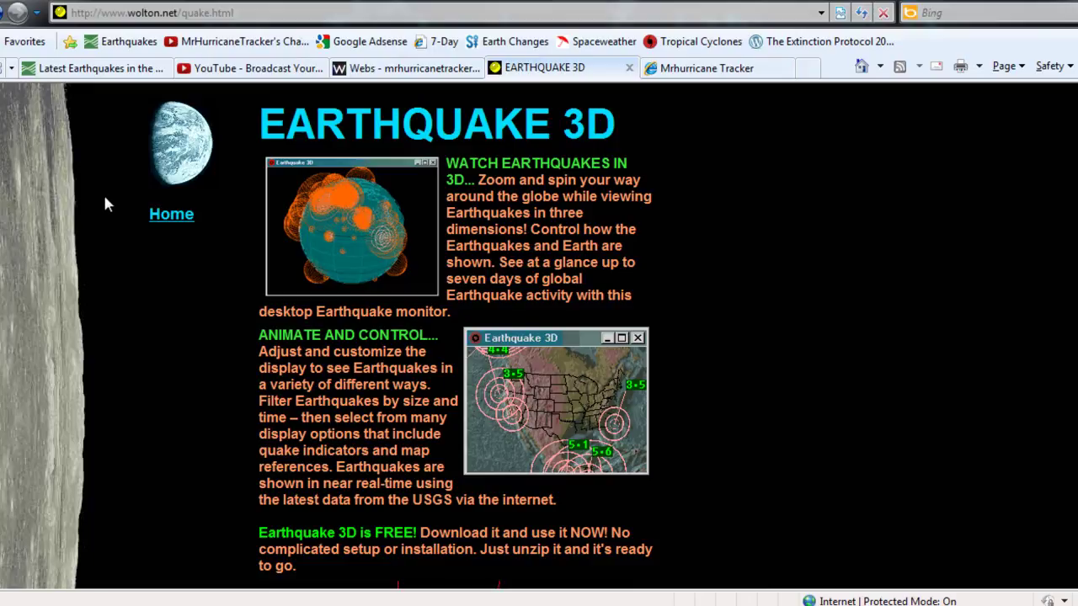
{"action": "scroll", "coordinate": [108, 206], "scroll_direction": "down", "scroll_amount": 5}
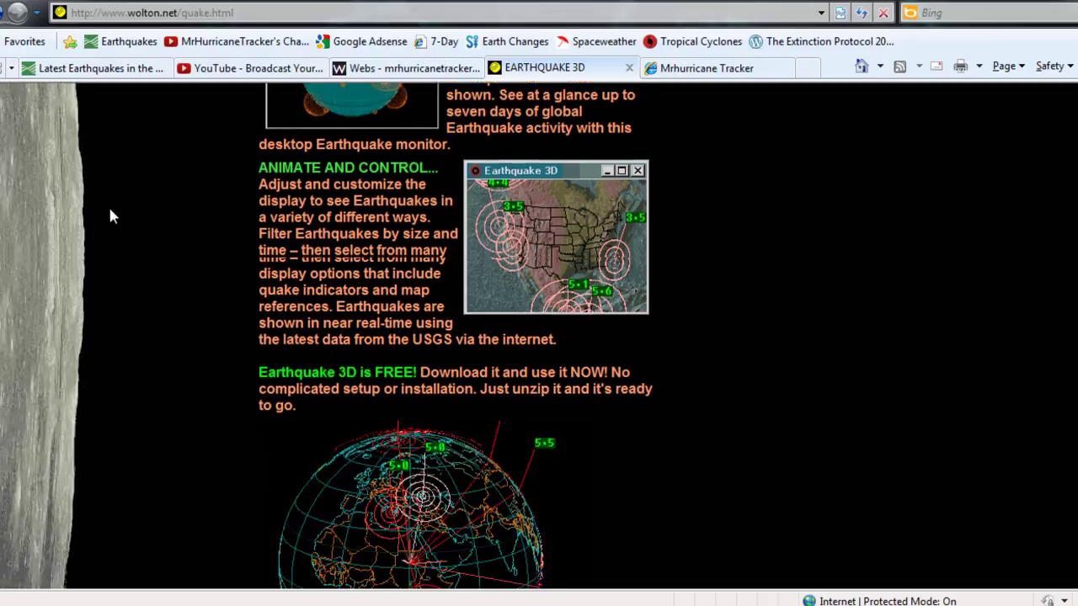
{"action": "scroll", "coordinate": [117, 254], "scroll_direction": "down", "scroll_amount": 4}
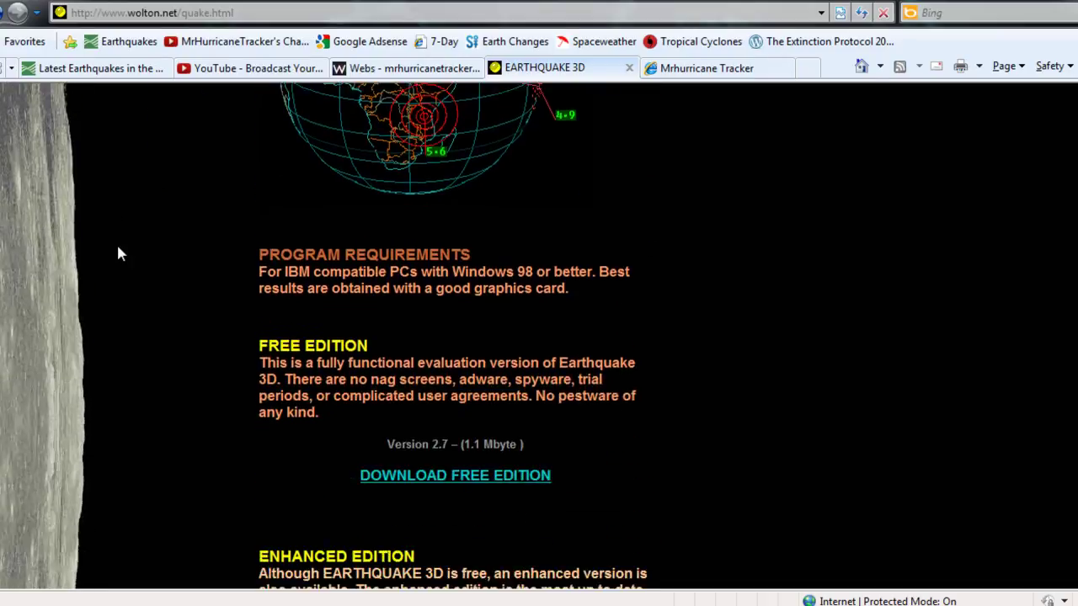
{"action": "scroll", "coordinate": [118, 254], "scroll_direction": "down", "scroll_amount": 2}
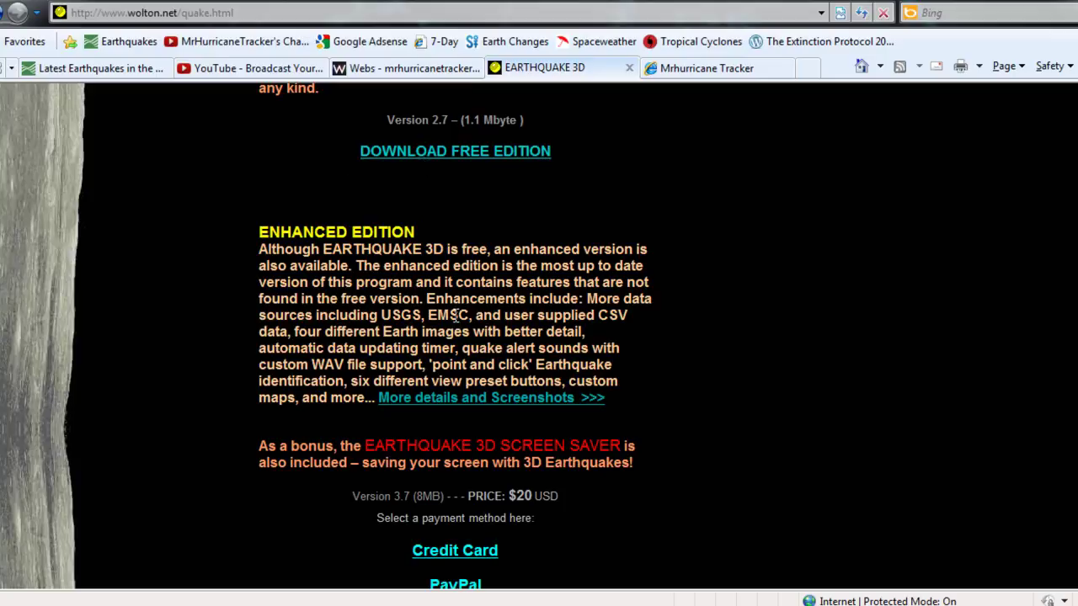
{"action": "scroll", "coordinate": [588, 496], "scroll_direction": "down", "scroll_amount": 3}
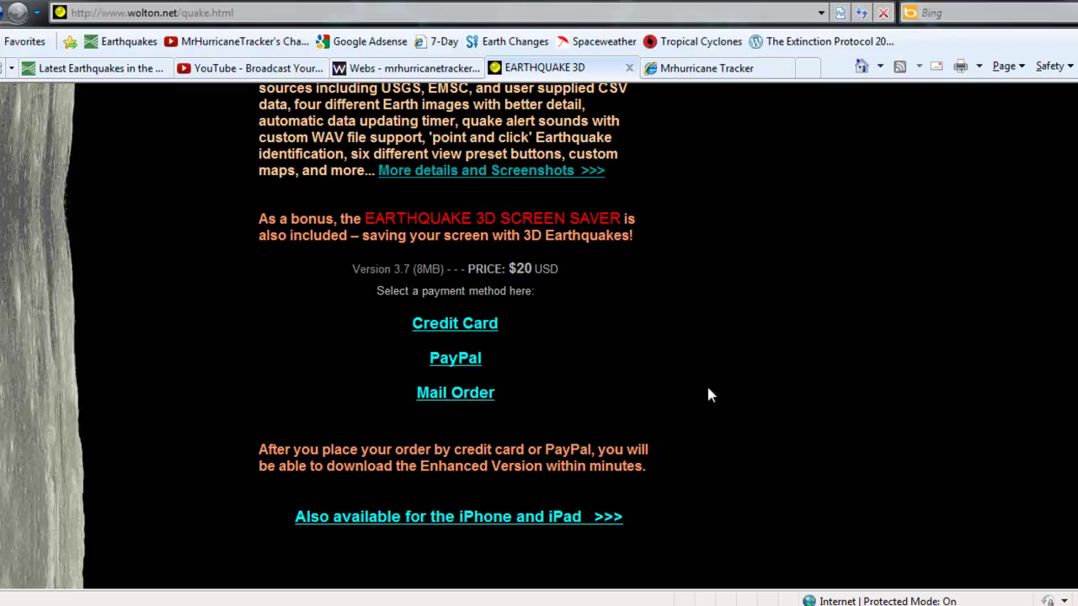
Step: Return to the top of the page and restore the browser to a smaller window
{"action": "middle_click", "coordinate": [731, 410]}
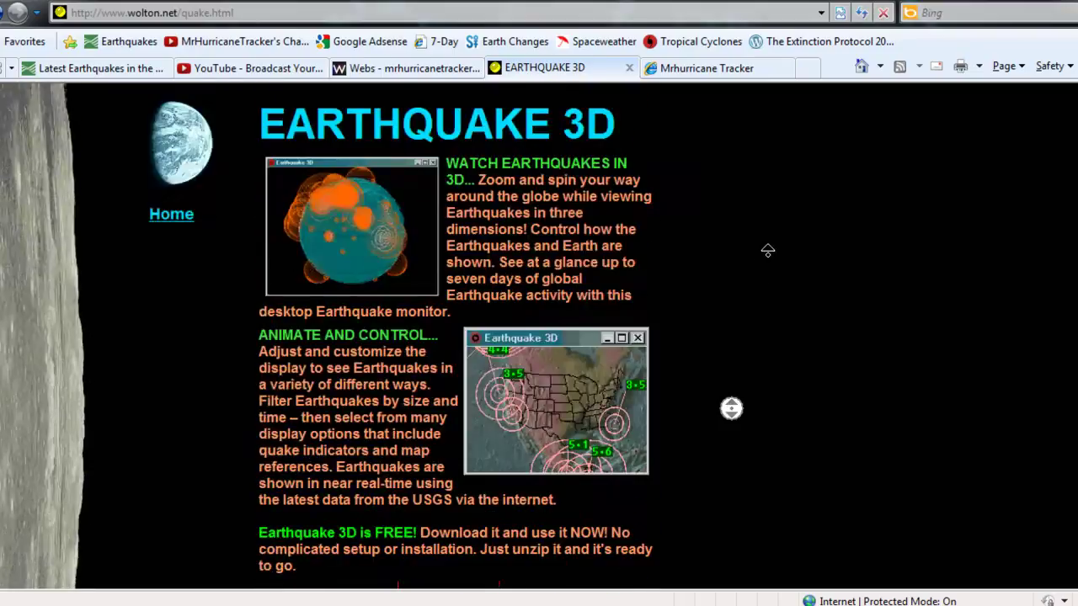
{"action": "left_click", "coordinate": [769, 251]}
{"action": "double_click", "coordinate": [333, 168]}
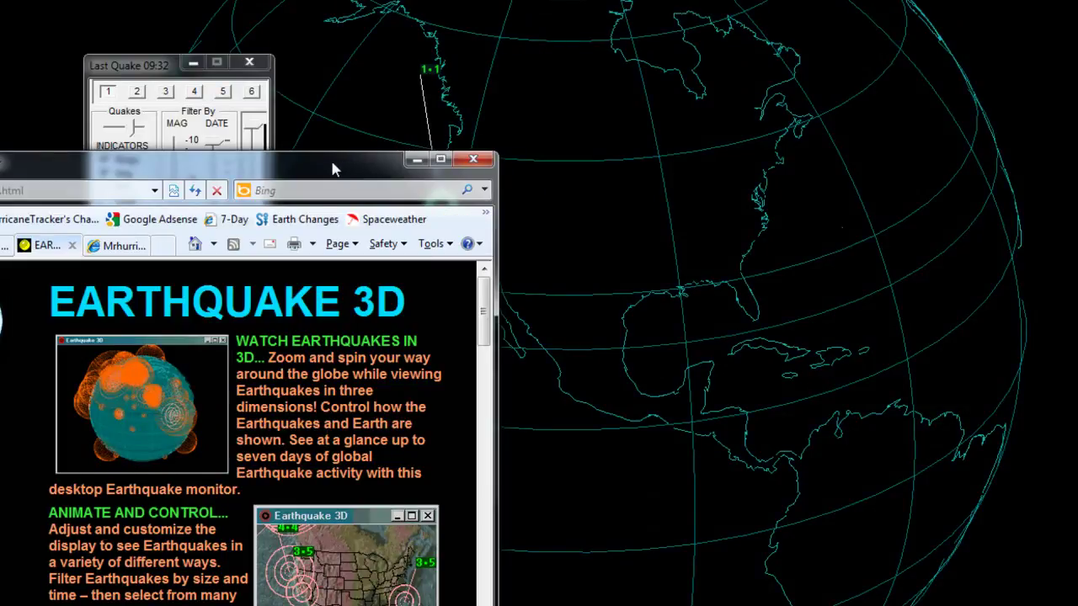
Step: Move the browser off-screen, then rotate and zoom the globe to centre the 1.1 California quake
{"action": "left_click_drag", "start_coordinate": [332, 168], "coordinate": [0, 169]}
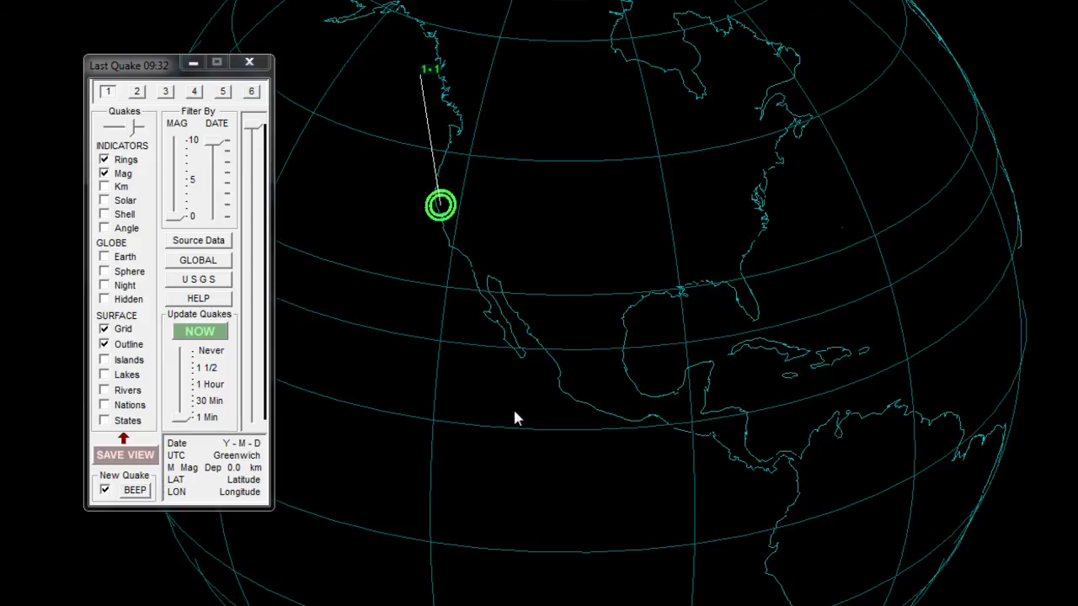
{"action": "mouse_move", "coordinate": [666, 410]}
{"action": "left_mouse_down"}
{"action": "mouse_move", "coordinate": [754, 394]}
{"action": "mouse_move", "coordinate": [430, 311]}
{"action": "mouse_move", "coordinate": [325, 340]}
{"action": "mouse_move", "coordinate": [592, 364]}
{"action": "mouse_move", "coordinate": [658, 88]}
{"action": "mouse_move", "coordinate": [452, 279]}
{"action": "mouse_move", "coordinate": [493, 272]}
{"action": "mouse_move", "coordinate": [570, 434]}
{"action": "mouse_move", "coordinate": [893, 503]}
{"action": "mouse_move", "coordinate": [832, 473]}
{"action": "mouse_move", "coordinate": [397, 457]}
{"action": "mouse_move", "coordinate": [412, 459]}
{"action": "left_mouse_up"}
{"action": "scroll", "coordinate": [648, 253], "scroll_direction": "up", "scroll_amount": 5}
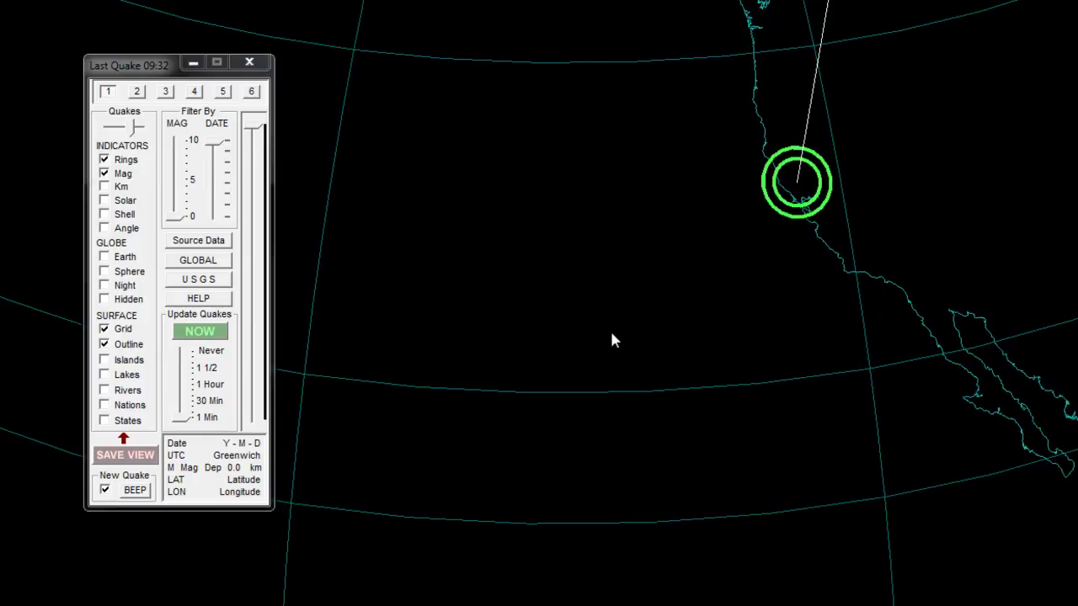
{"action": "scroll", "coordinate": [612, 336], "scroll_direction": "down", "scroll_amount": 3}
{"action": "scroll", "coordinate": [628, 345], "scroll_direction": "down", "scroll_amount": 2}
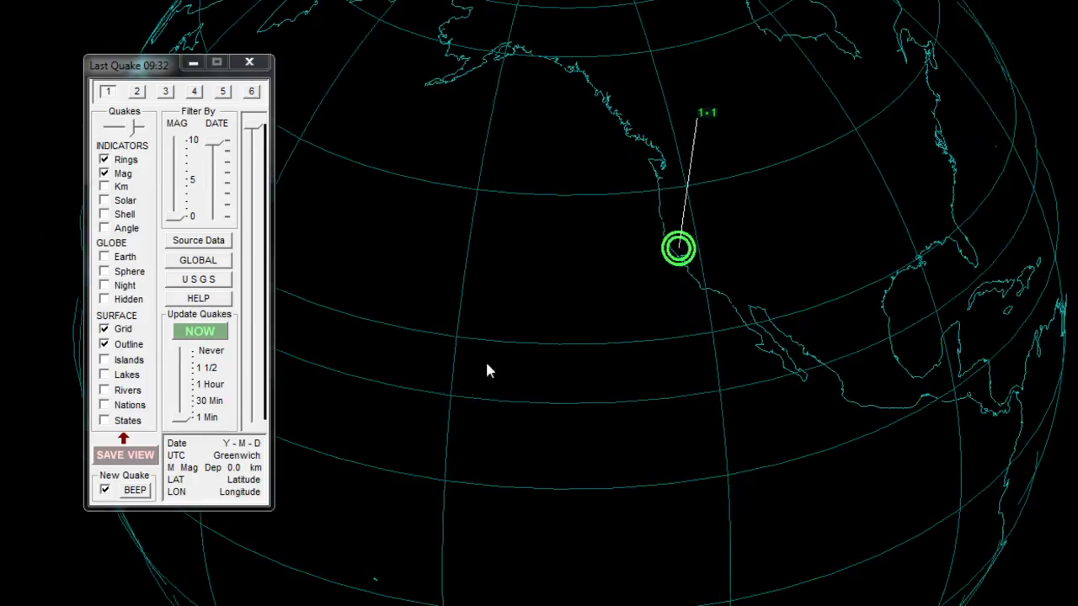
{"action": "left_click_drag", "start_coordinate": [488, 368], "coordinate": [385, 368]}
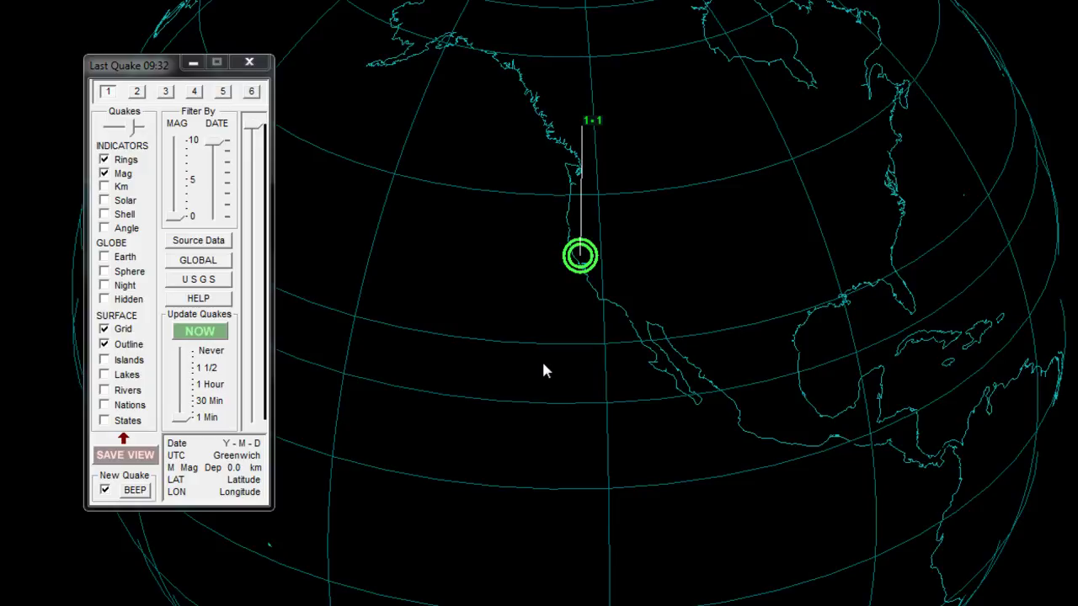